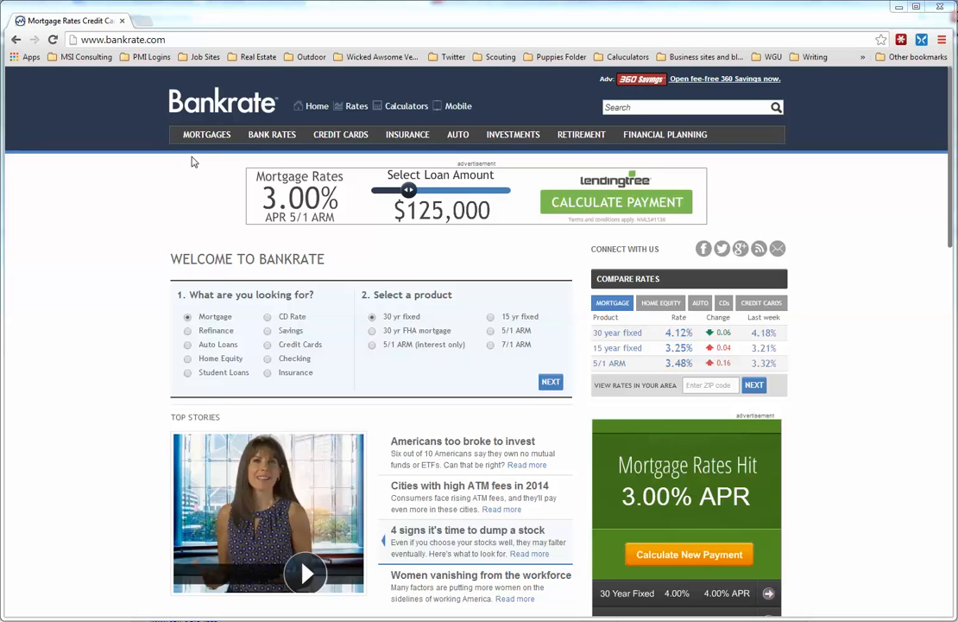
# - Open Bankrate's Mortgage Calculator and review its loan and extra payment fields
pyautogui.moveTo(206, 135)
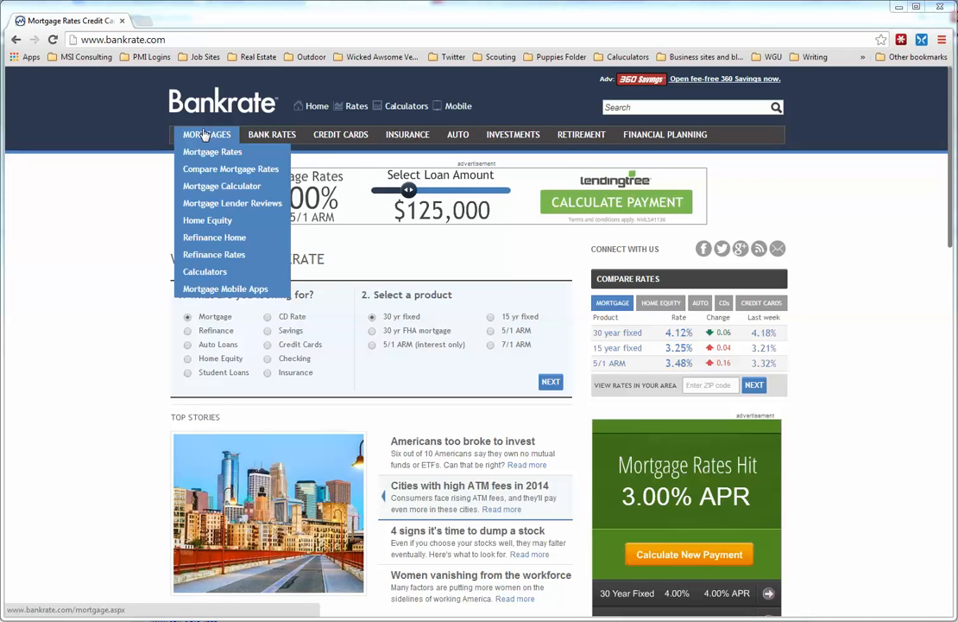
pyautogui.click(208, 188)
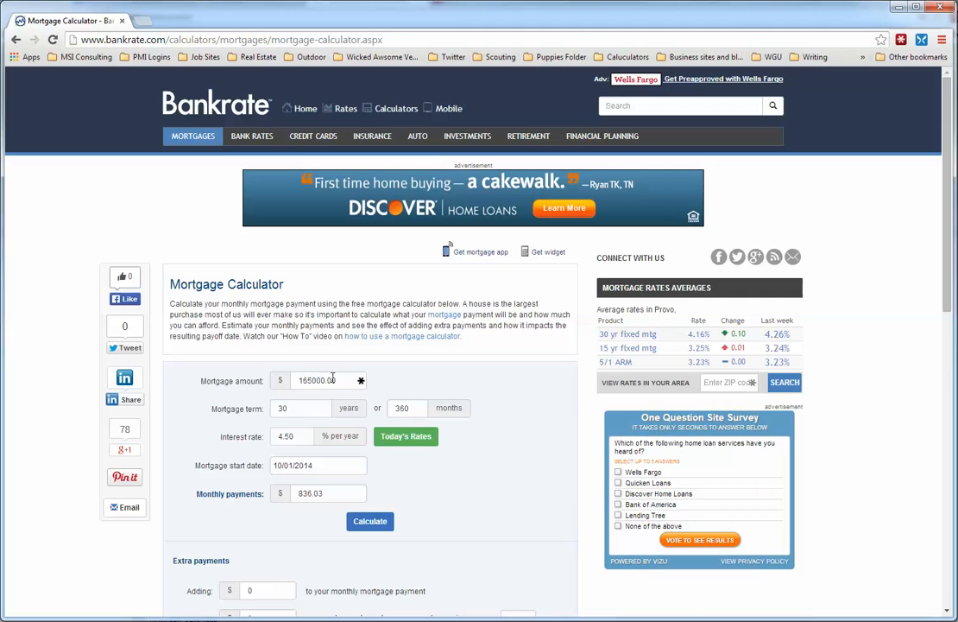
pyautogui.click(300, 408)
pyautogui.scroll(-1, 509, 432)
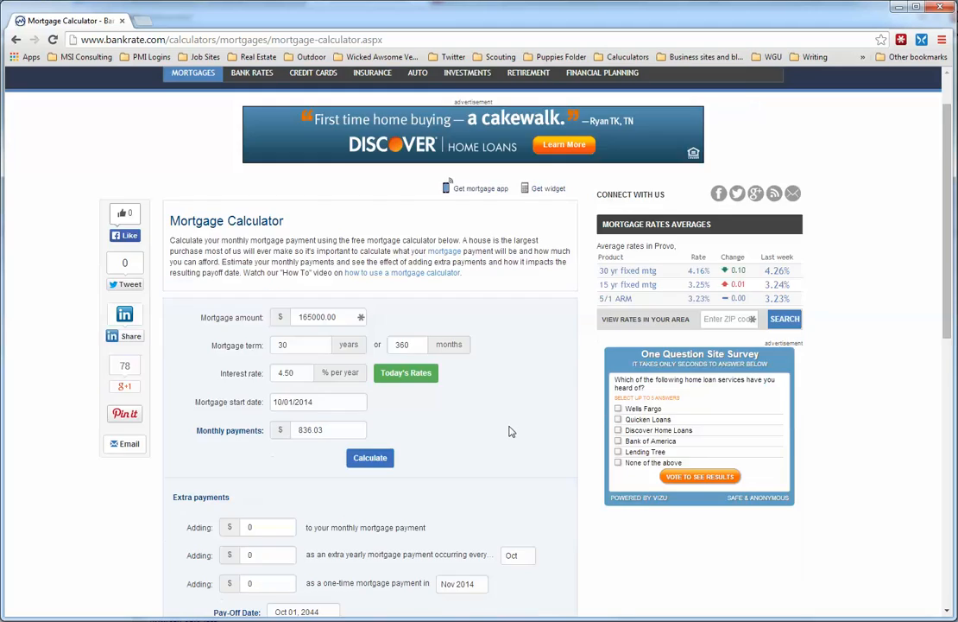
pyautogui.scroll(-2, 509, 432)
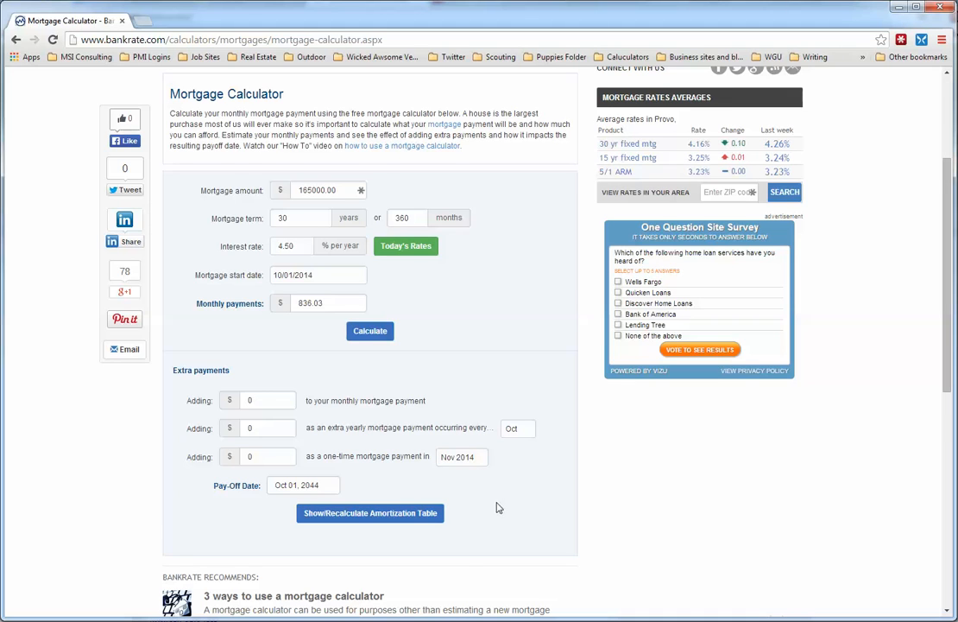
pyautogui.scroll(-1, 498, 508)
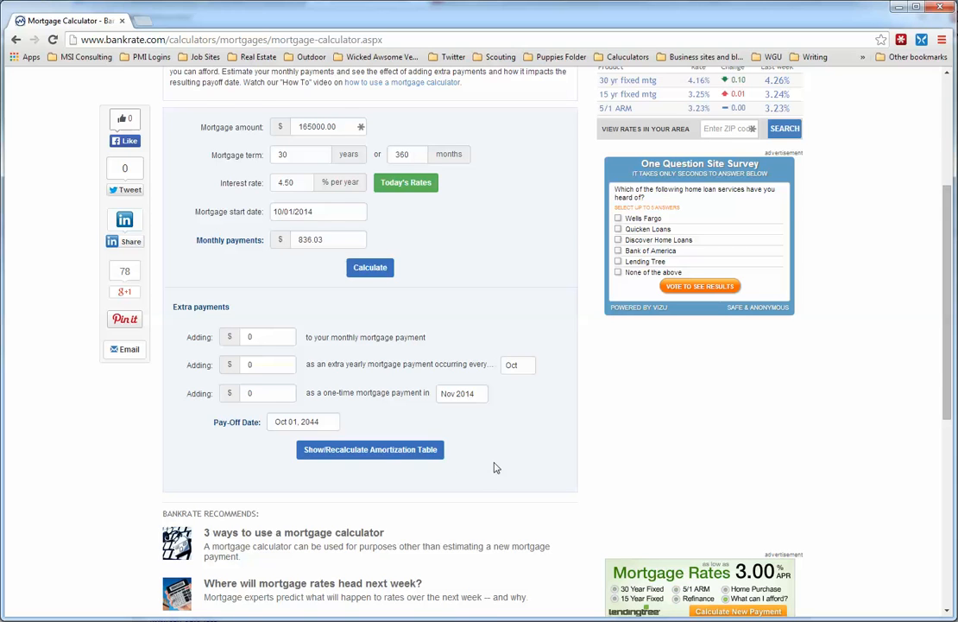
pyautogui.scroll(2, 494, 466)
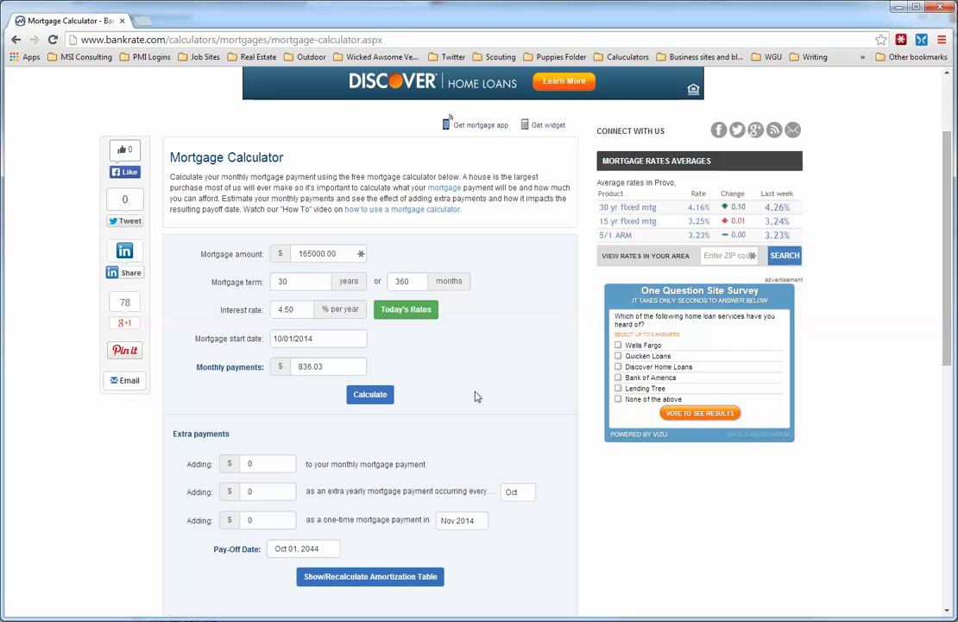
# - Set the mortgage amount to 31000 and the term to 30 years, and calculate the monthly payment
pyautogui.moveTo(337, 253); pyautogui.dragTo(295, 250)
pyautogui.write('31000')
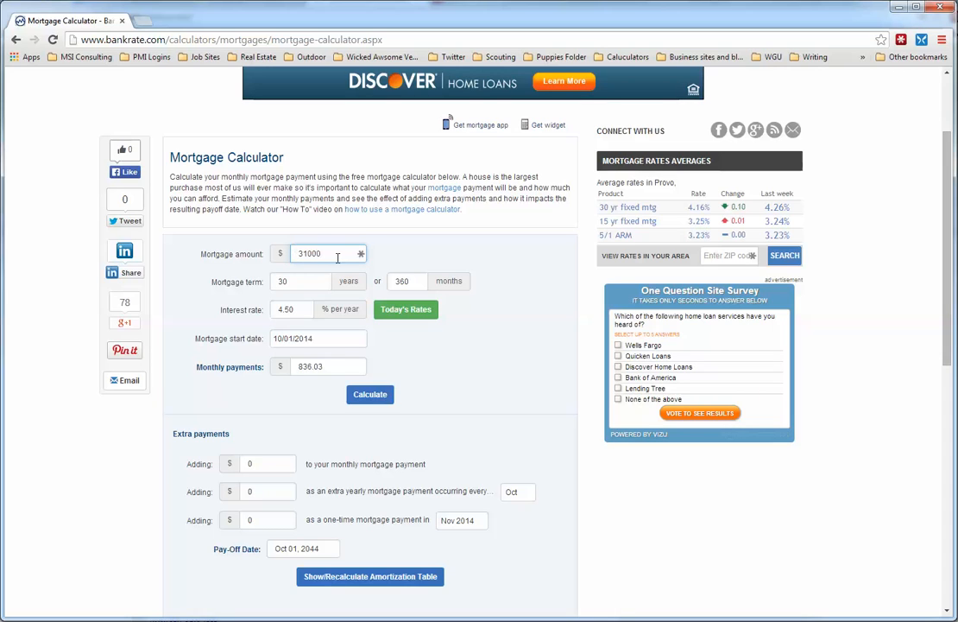
pyautogui.click(308, 283)
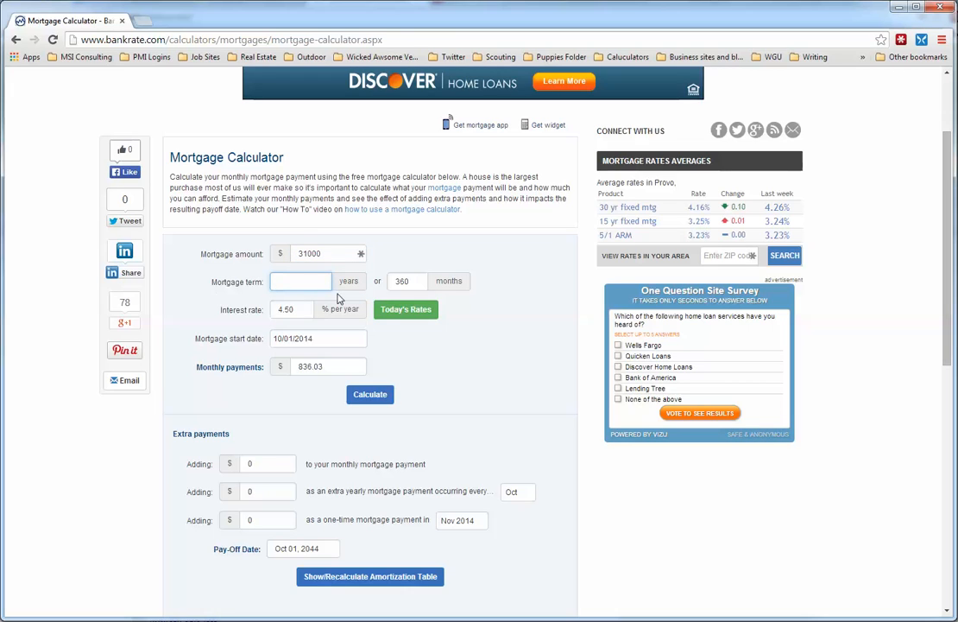
pyautogui.write('30')
pyautogui.click(333, 321)
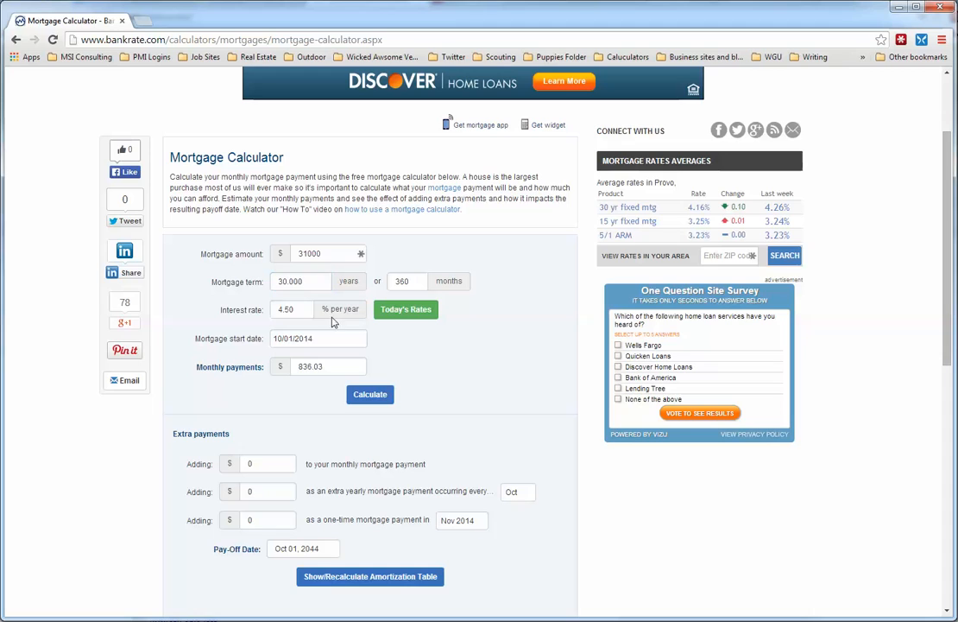
pyautogui.click(372, 401)
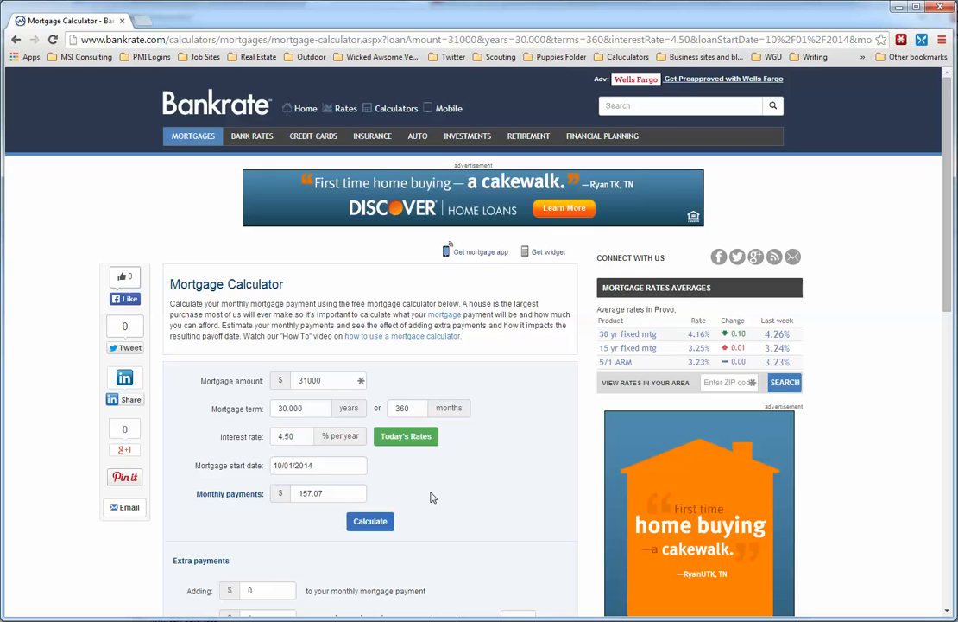
# - Change the mortgage term to 5 years and recalculate the monthly payment
pyautogui.moveTo(313, 409); pyautogui.dragTo(272, 408)
pyautogui.press('BackSpace')
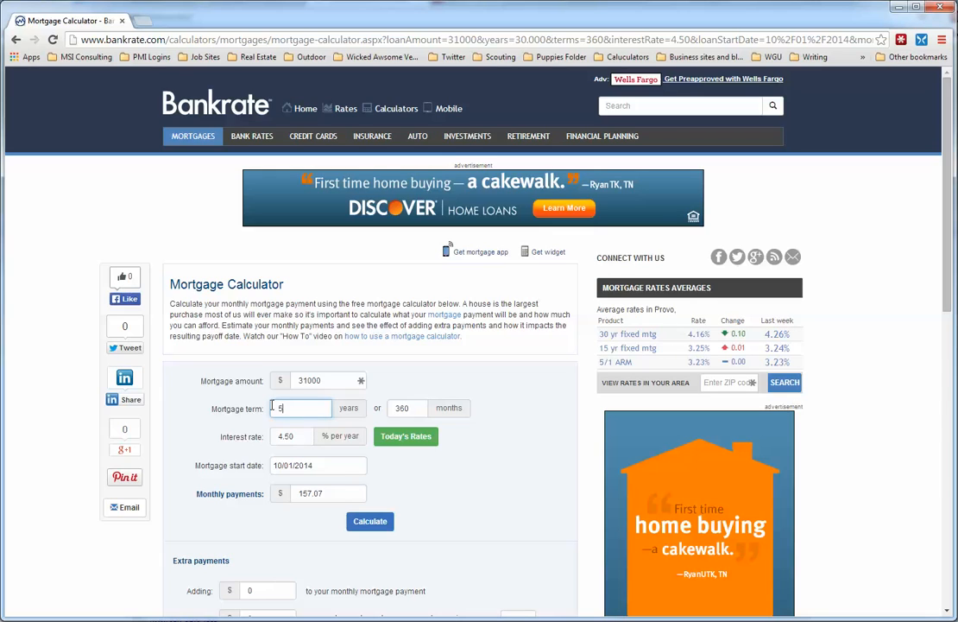
pyautogui.write('5')
pyautogui.click(370, 523)
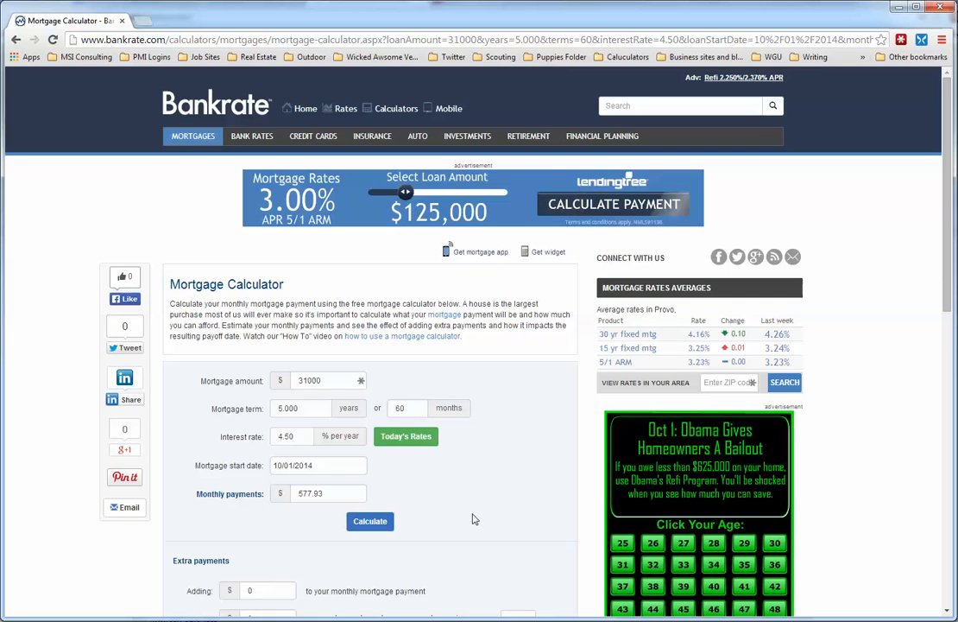
# - Display the amortization table for the 5-year loan
pyautogui.scroll(-1, 471, 517)
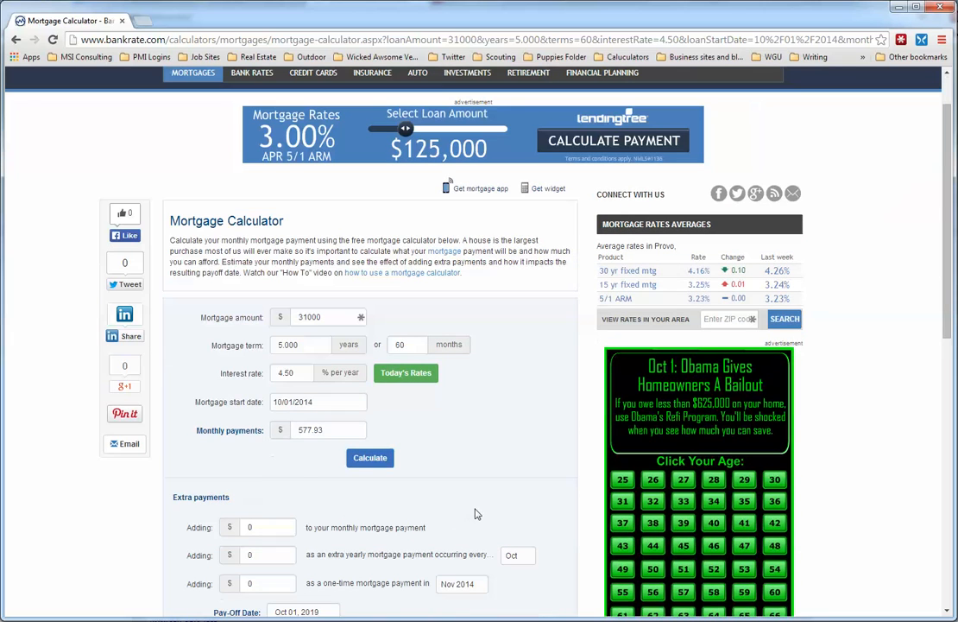
pyautogui.scroll(-2, 492, 475)
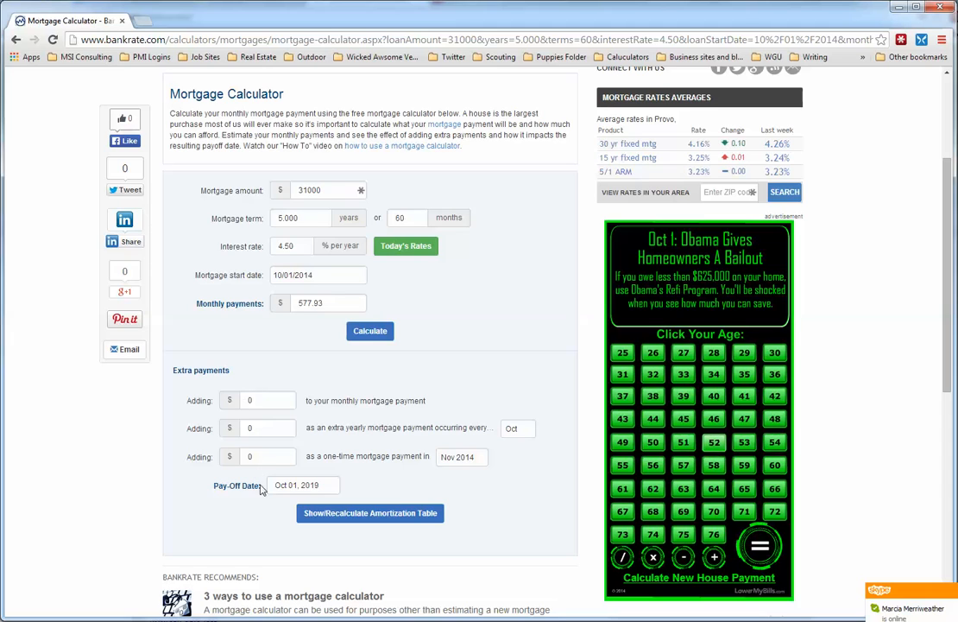
pyautogui.click(357, 515)
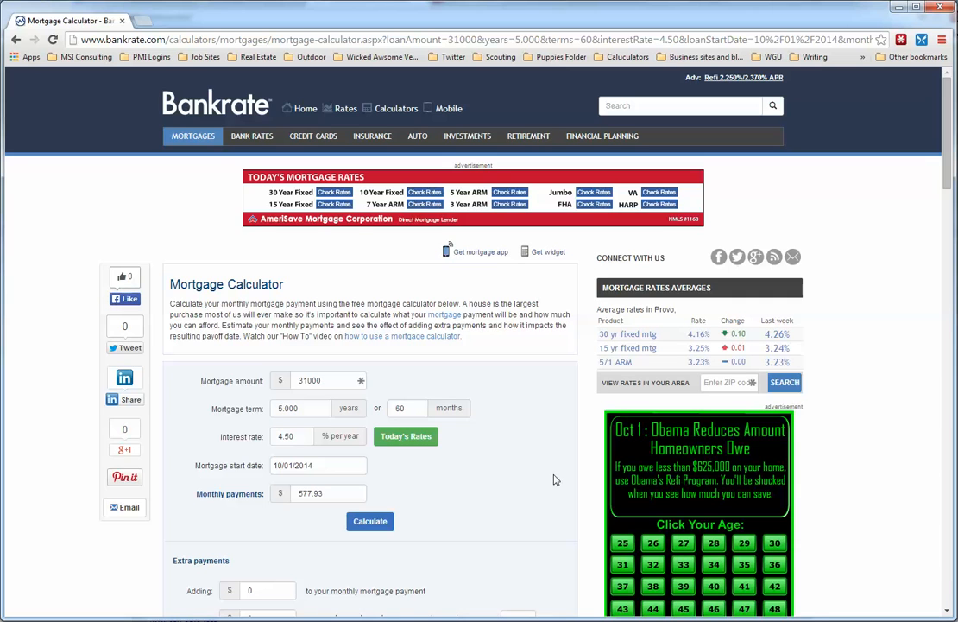
# - Examine the amortization table's monthly principal, interest, total interest and balance from the first payment to the last
pyautogui.scroll(-4, 555, 480)
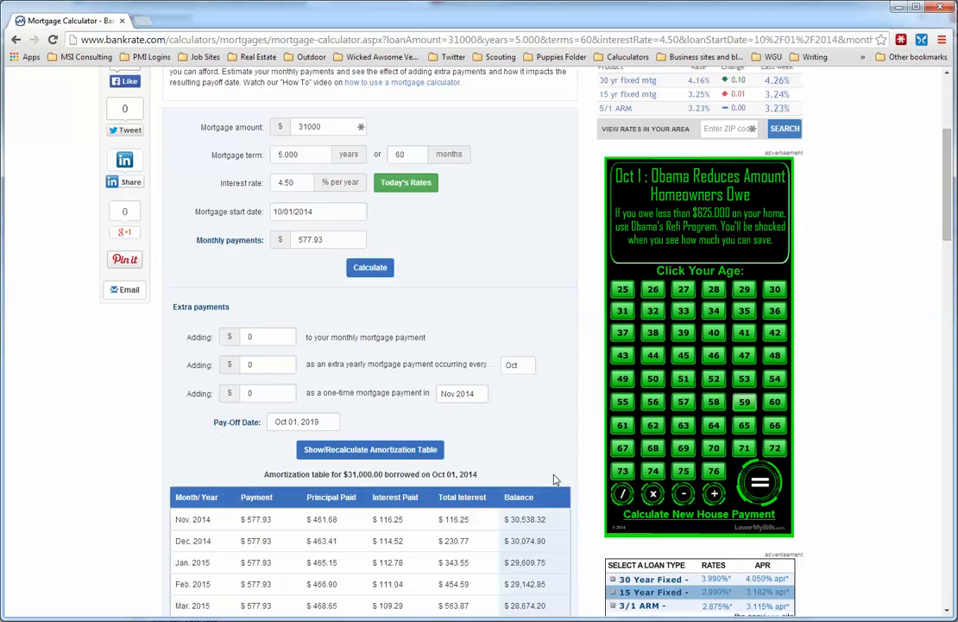
pyautogui.scroll(-2, 556, 480)
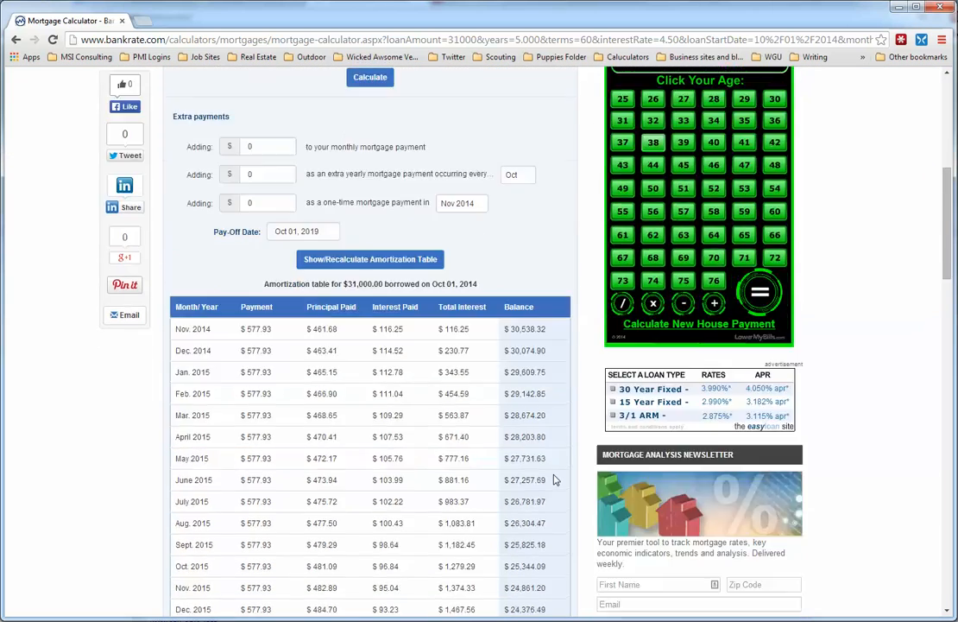
pyautogui.scroll(-1, 555, 480)
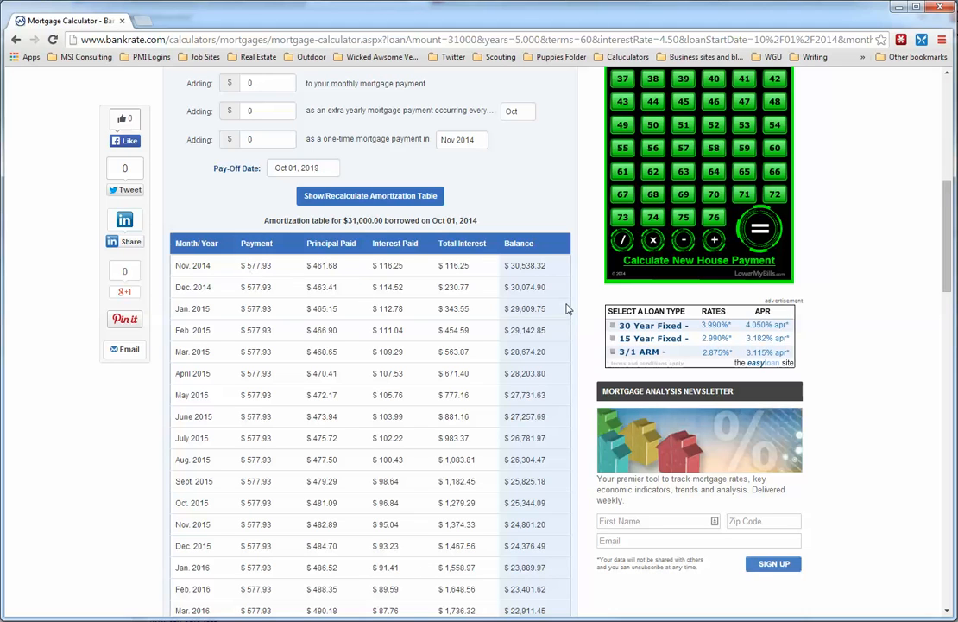
pyautogui.scroll(-1, 568, 308)
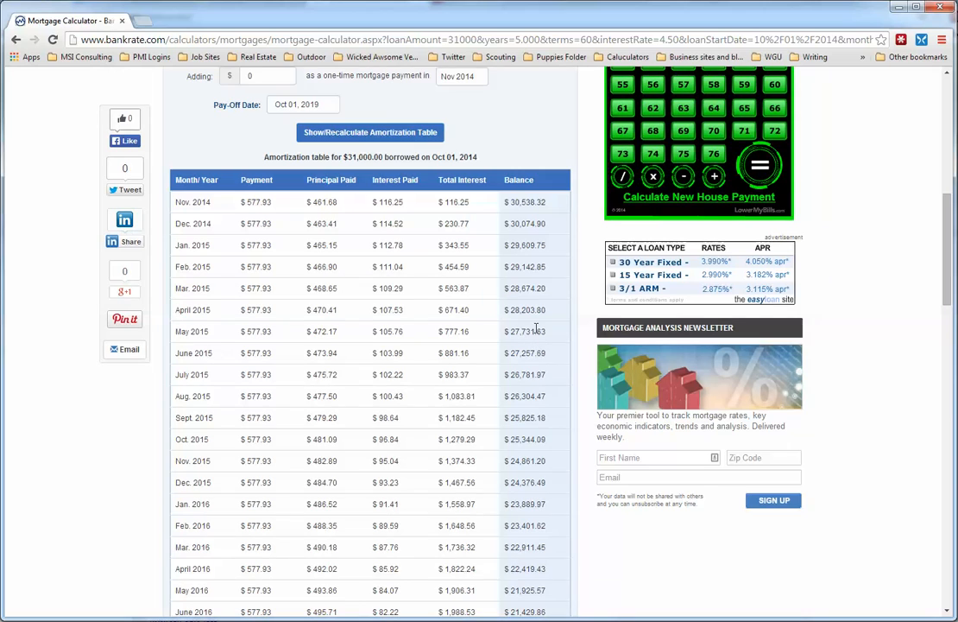
pyautogui.scroll(-1, 530, 416)
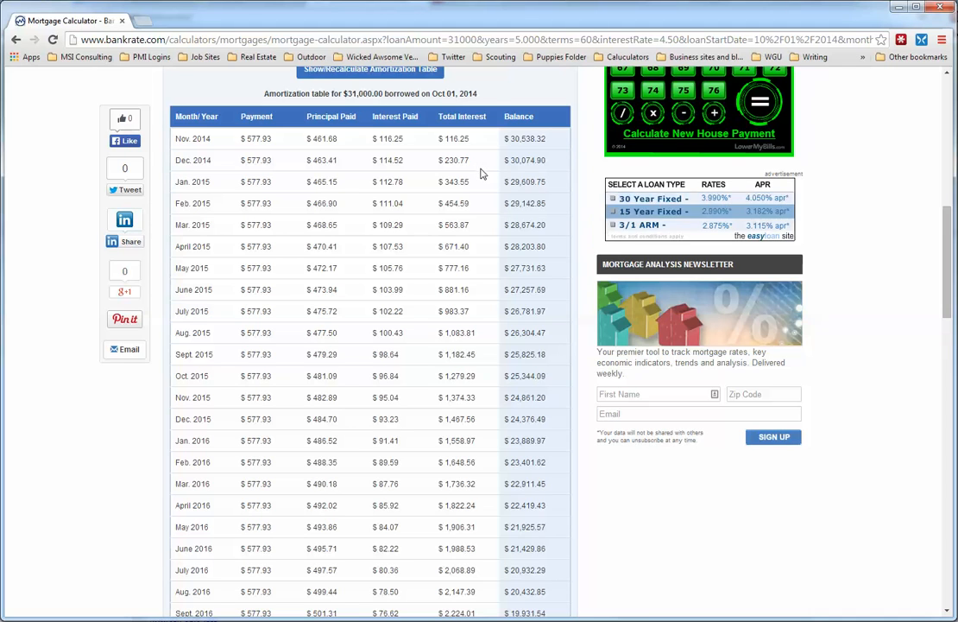
pyautogui.scroll(-3, 480, 171)
pyautogui.scroll(-3, 482, 176)
pyautogui.scroll(-5, 482, 175)
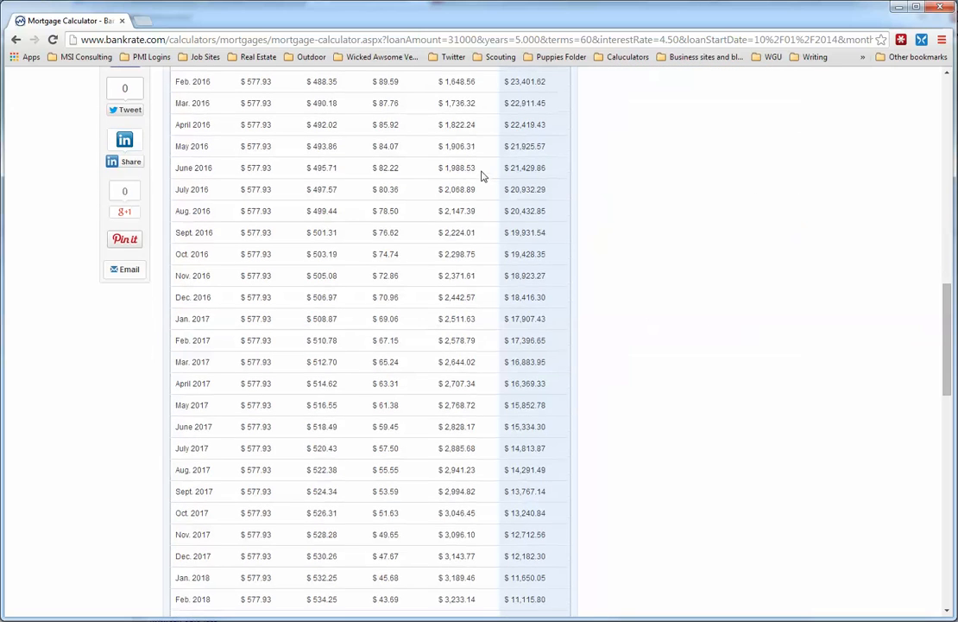
pyautogui.scroll(-12, 481, 176)
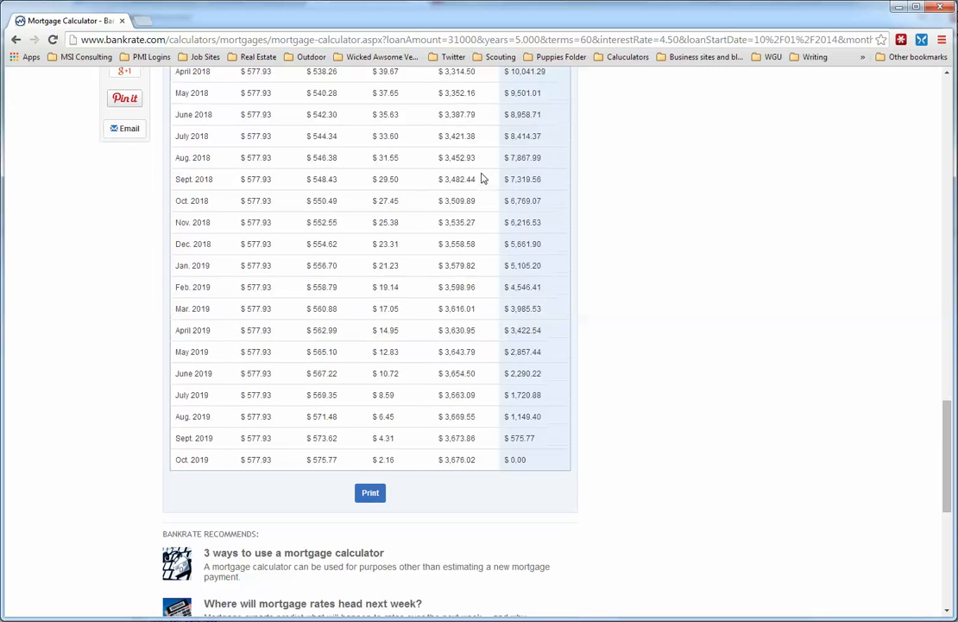
pyautogui.scroll(-2, 488, 182)
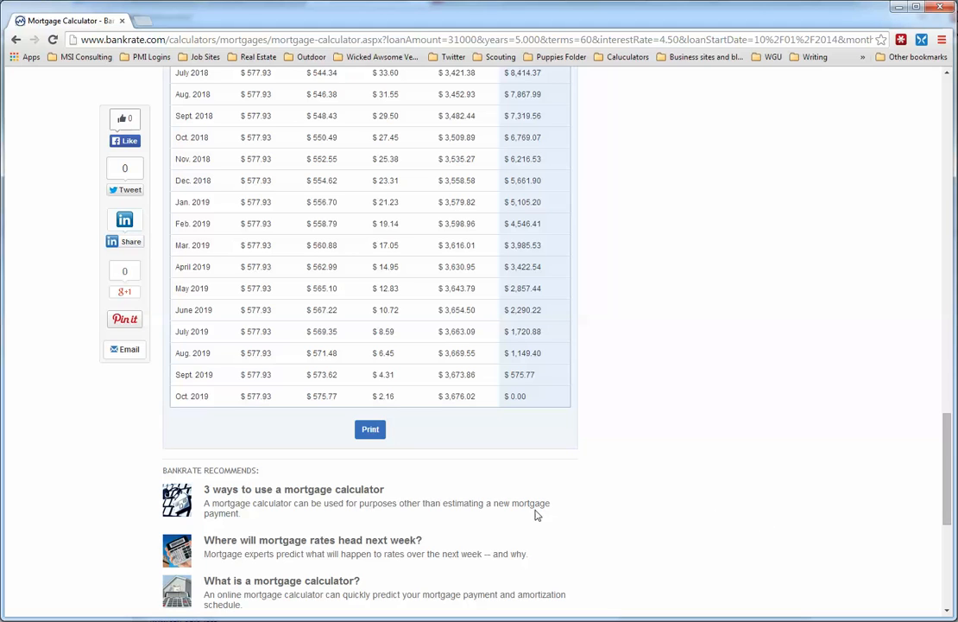
# - Switch to the Windows Calculator, multiply the 577.93 monthly payment by 60, then clear and close the calculator
pyautogui.press('super')
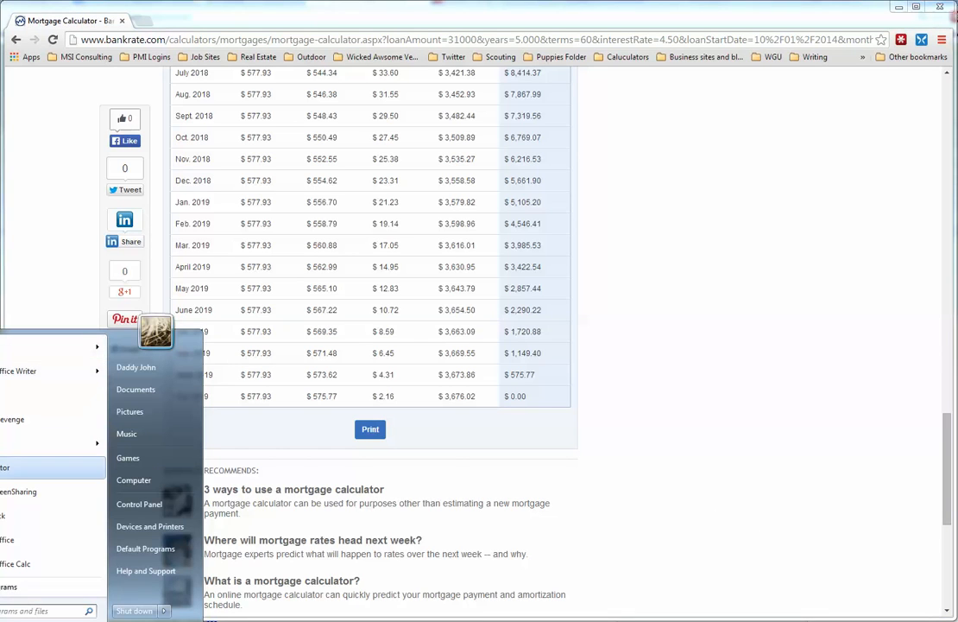
pyautogui.press('Return')
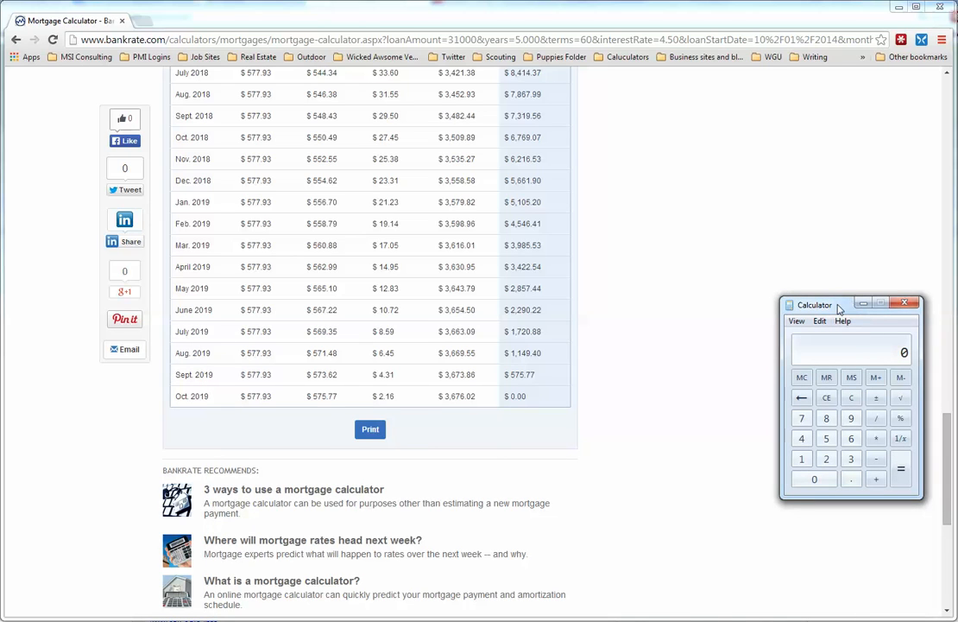
pyautogui.moveTo(839, 309); pyautogui.dragTo(865, 241)
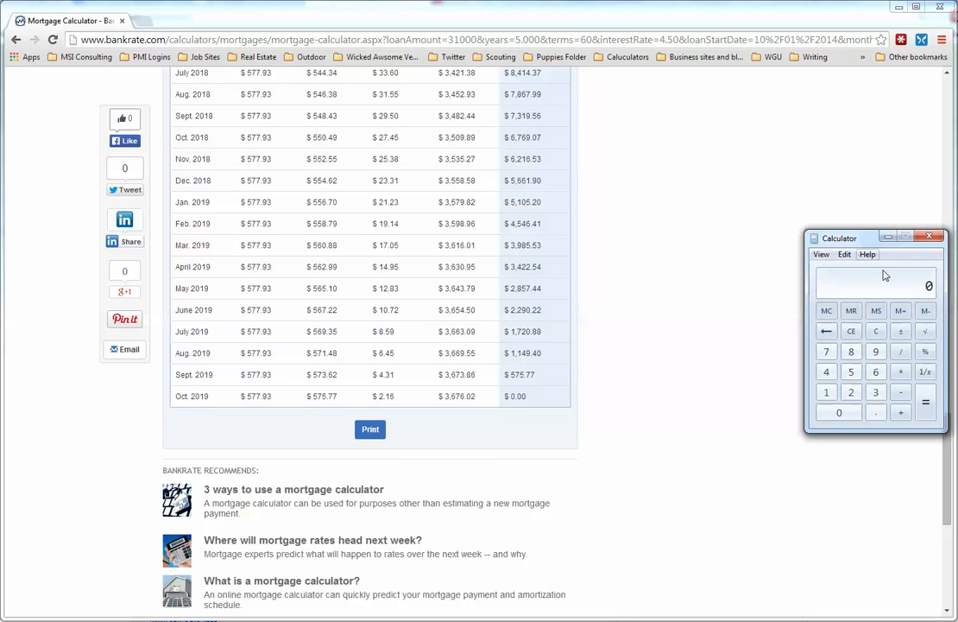
pyautogui.write('577.93')
pyautogui.write('60')
pyautogui.press('BackSpace')
pyautogui.press('BackSpace')
pyautogui.press('*')
pyautogui.write('60')
pyautogui.press('Return')
pyautogui.click(852, 332)
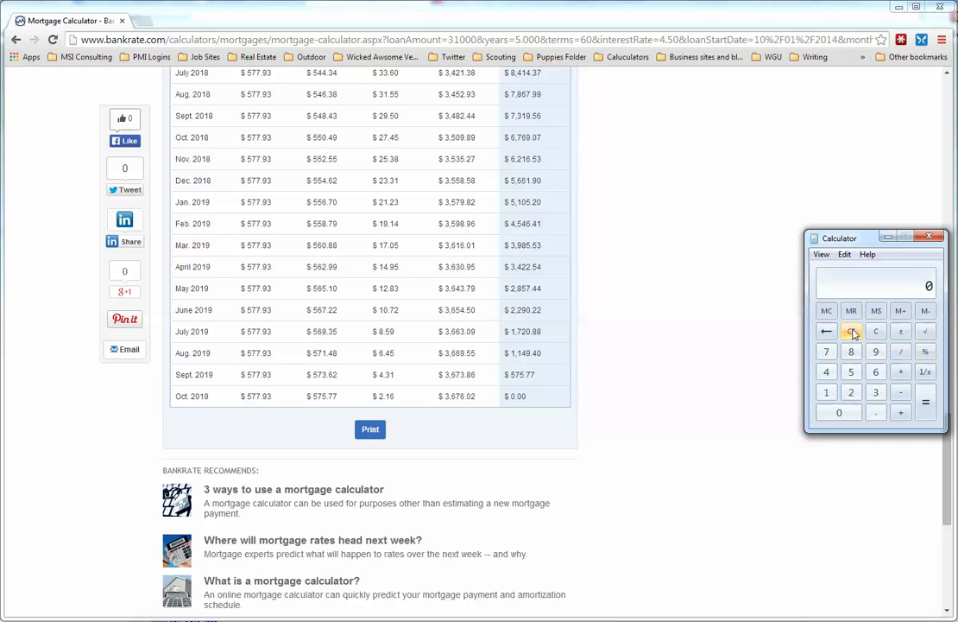
pyautogui.click(931, 237)
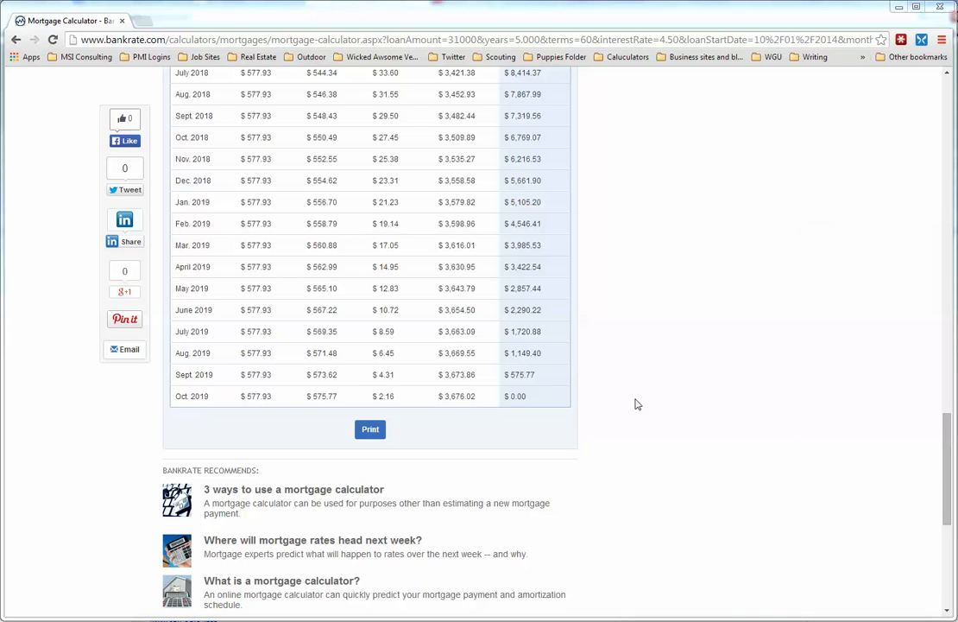
# - Set the loan's interest rate to 3.5% per year and recalculate the monthly payment
pyautogui.scroll(7, 604, 406)
pyautogui.scroll(7, 539, 361)
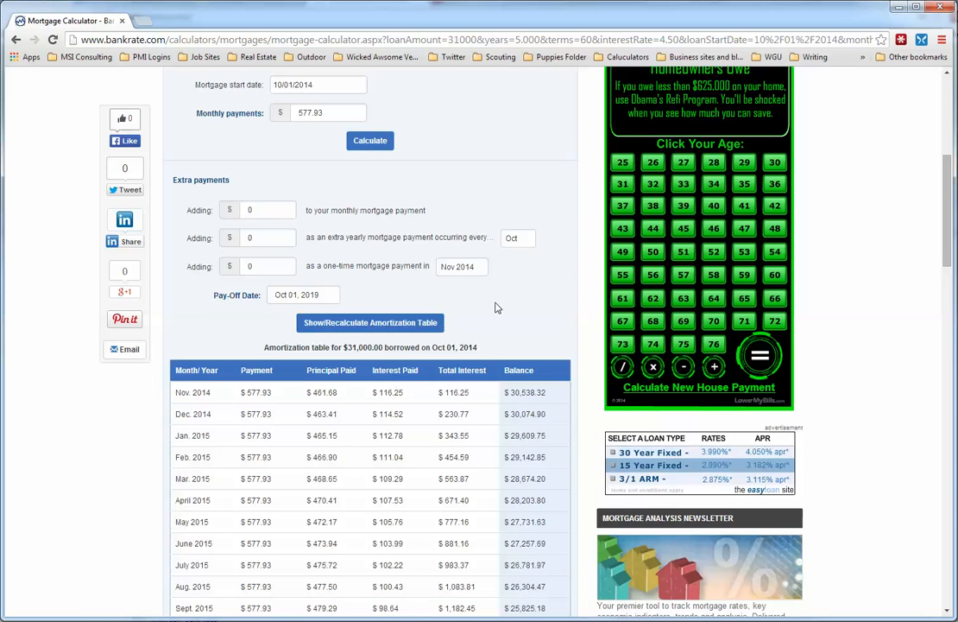
pyautogui.scroll(4, 497, 309)
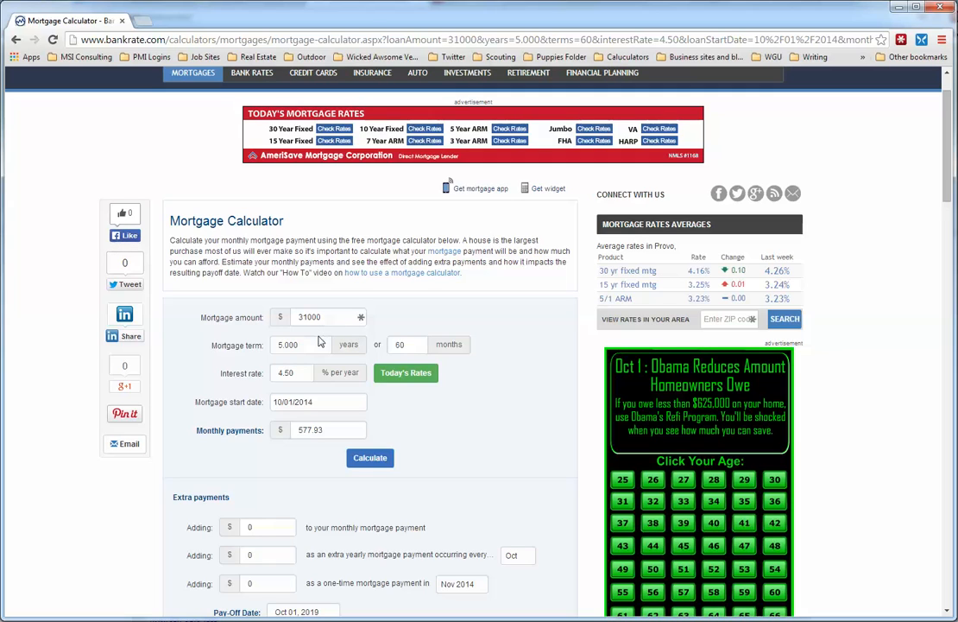
pyautogui.doubleClick(296, 373)
pyautogui.press('BackSpace')
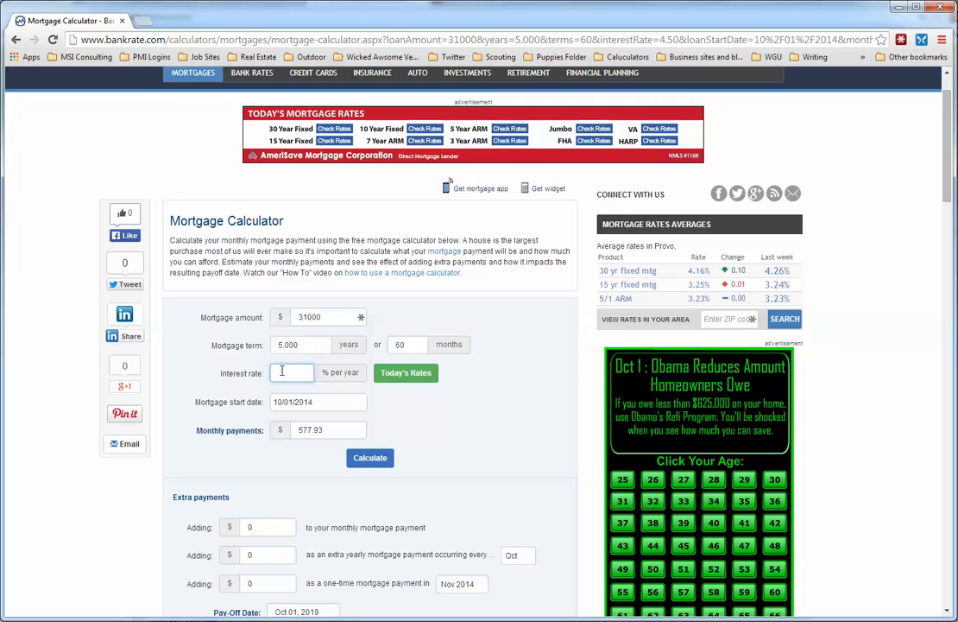
pyautogui.write('3.5')
pyautogui.click(370, 458)
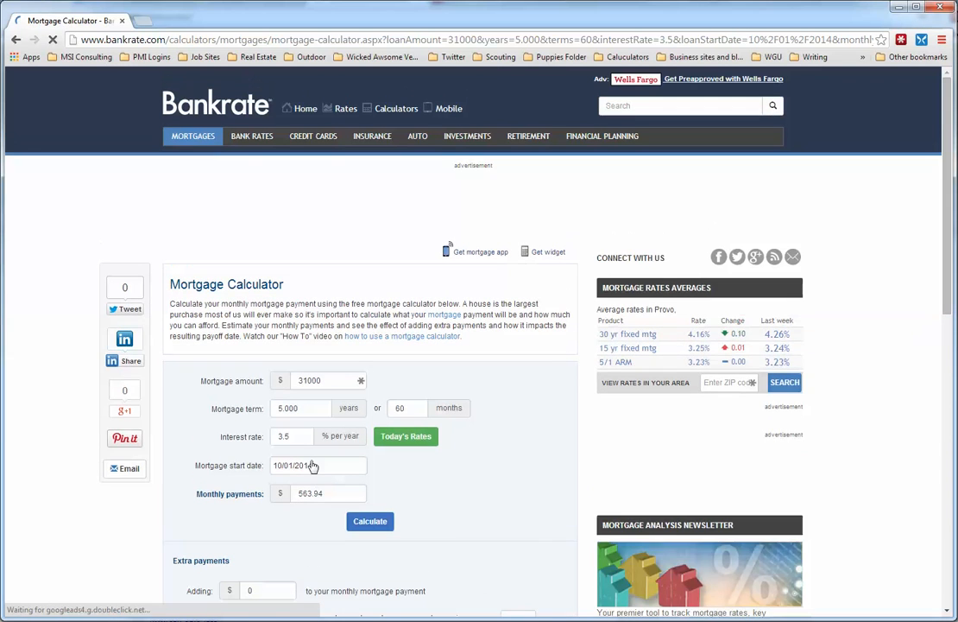
# - Lower the interest rate to 2% per year and recalculate the monthly payment
pyautogui.click(294, 436)
pyautogui.press('BackSpace')
pyautogui.press('BackSpace')
pyautogui.press('BackSpace')
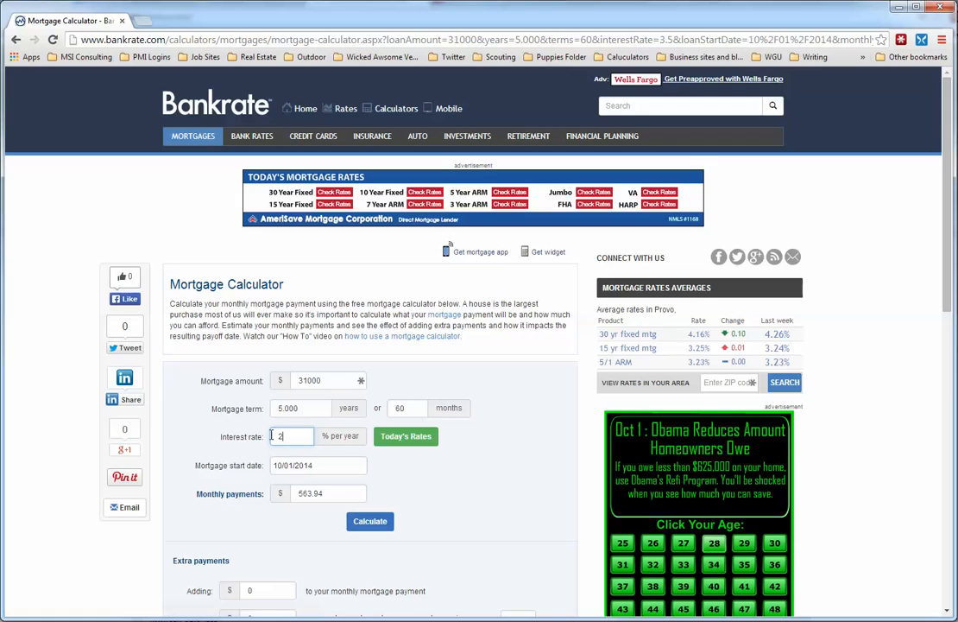
pyautogui.write('2')
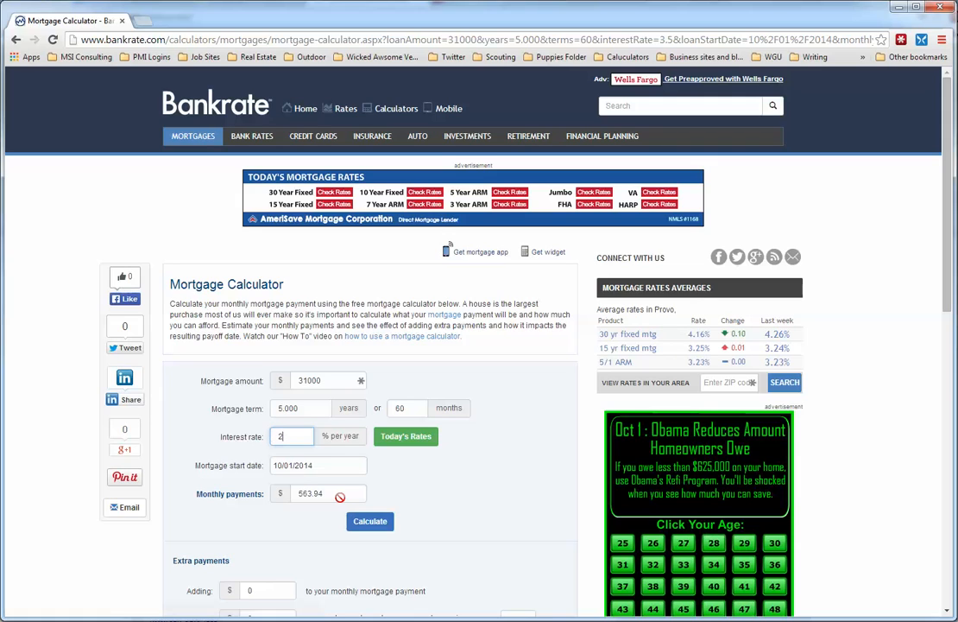
pyautogui.click(375, 524)
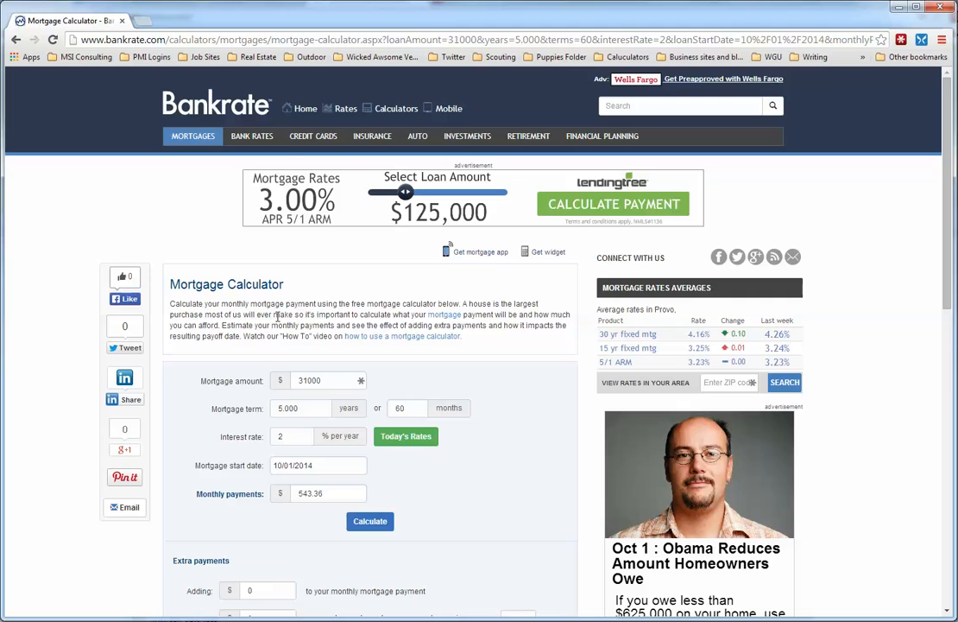
# - Go to the overview of all calculators and open the additional mortgage calculators from its mortgage category
pyautogui.moveTo(190, 141)
pyautogui.click(401, 114)
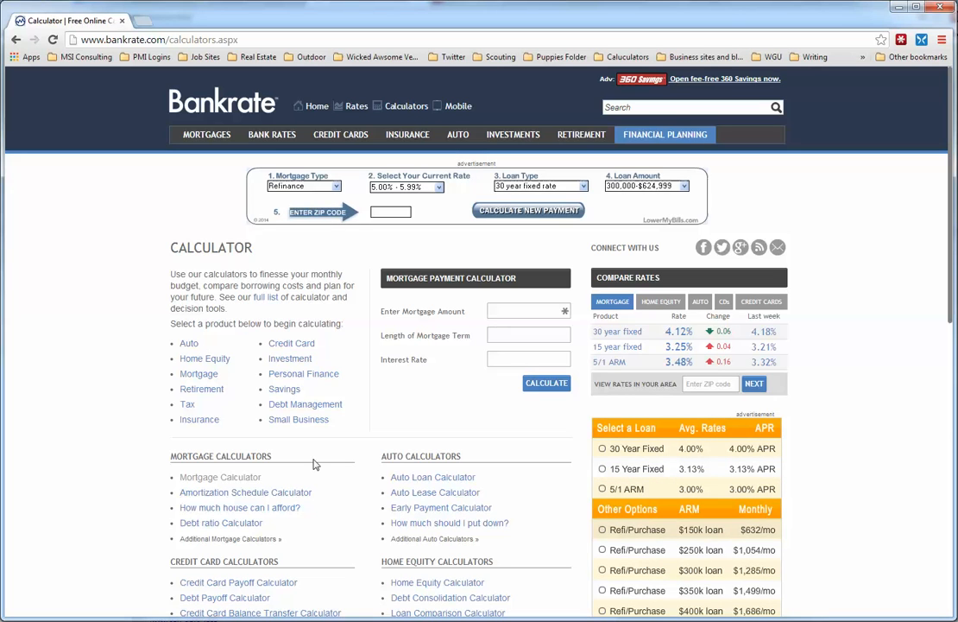
pyautogui.scroll(-1, 380, 449)
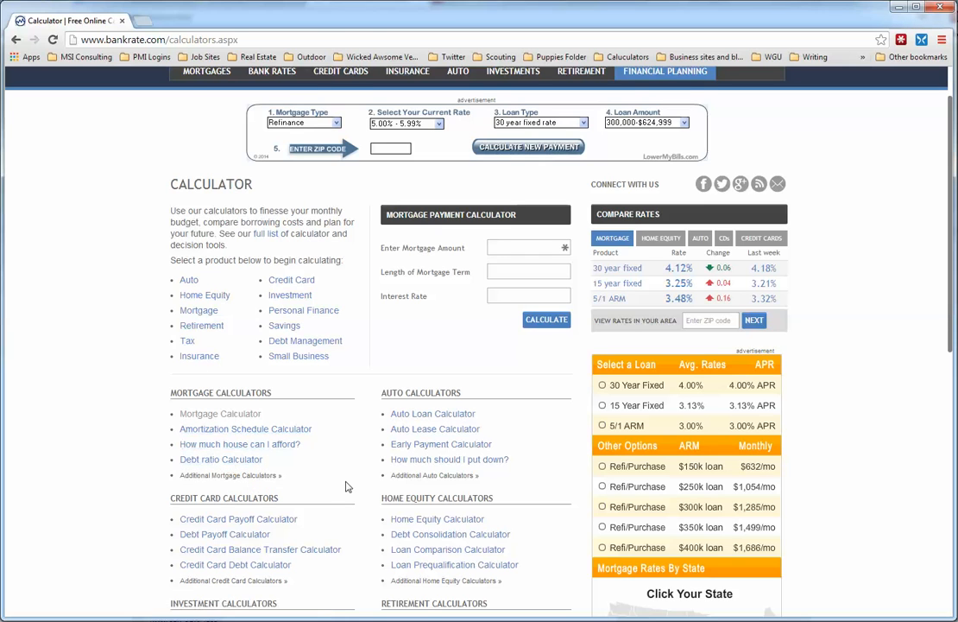
pyautogui.scroll(-3, 350, 488)
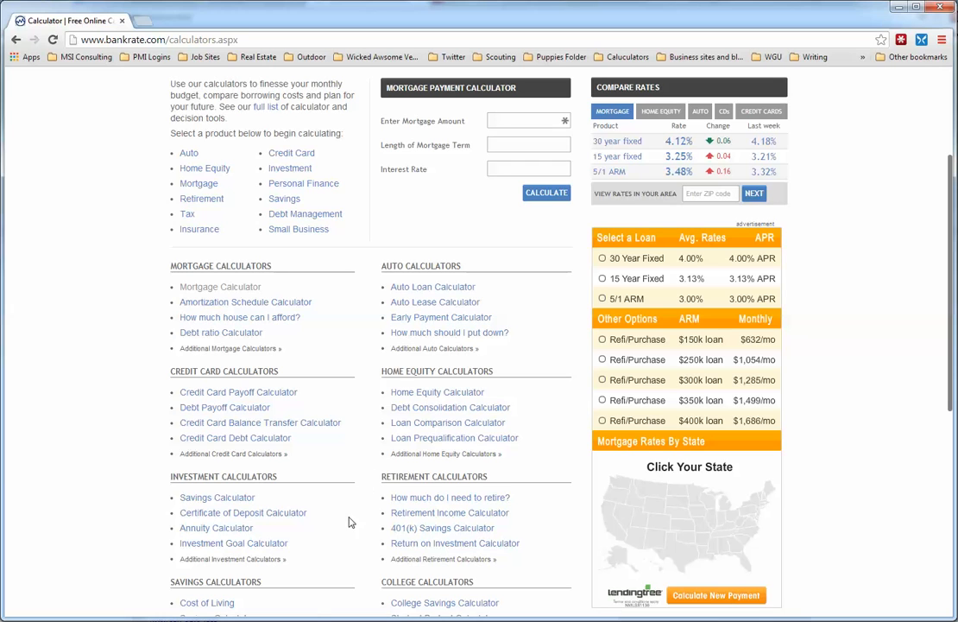
pyautogui.scroll(-4, 307, 469)
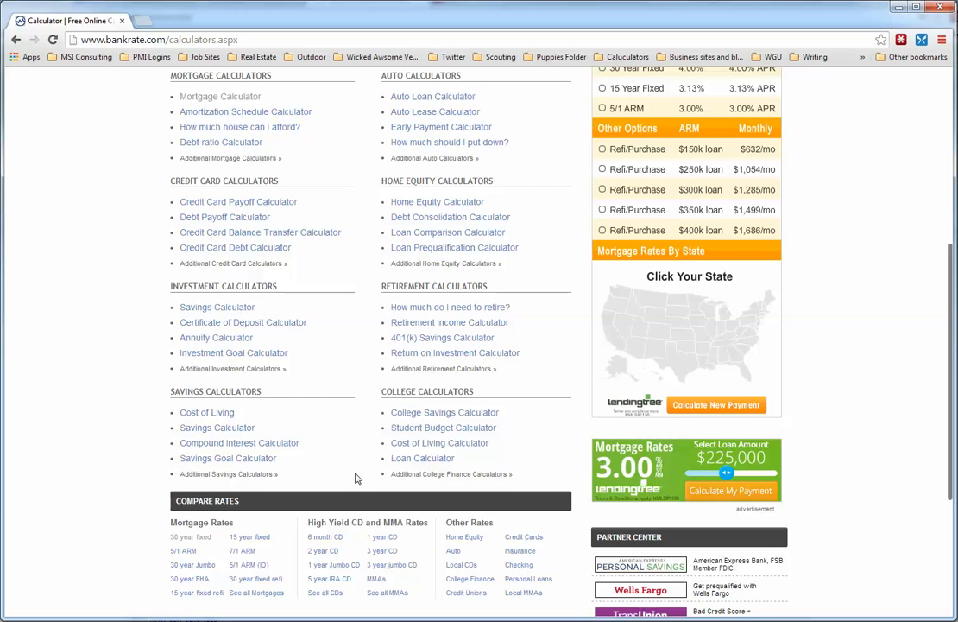
pyautogui.scroll(3, 358, 473)
pyautogui.scroll(1, 357, 472)
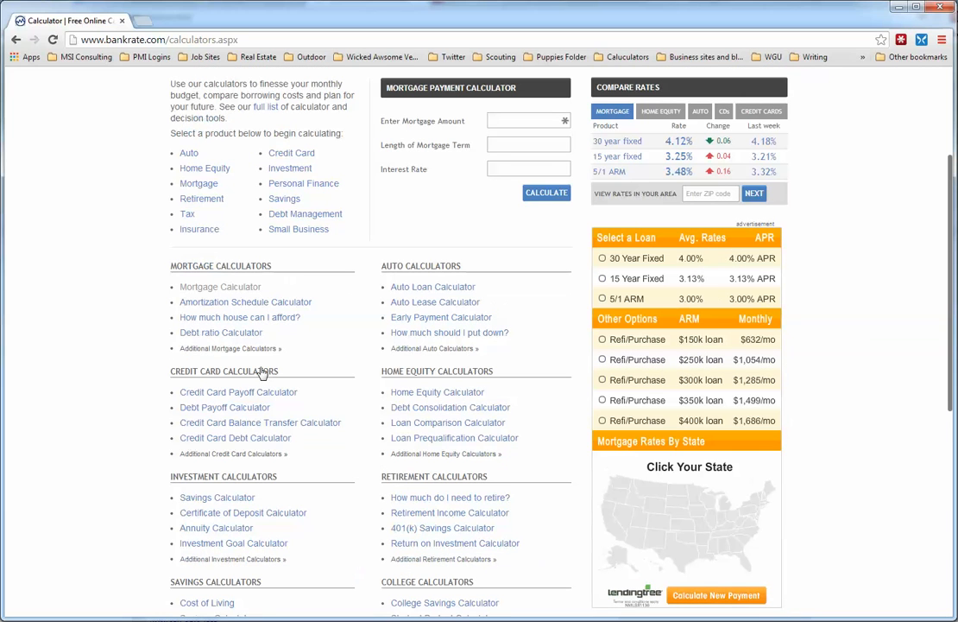
pyautogui.click(231, 350)
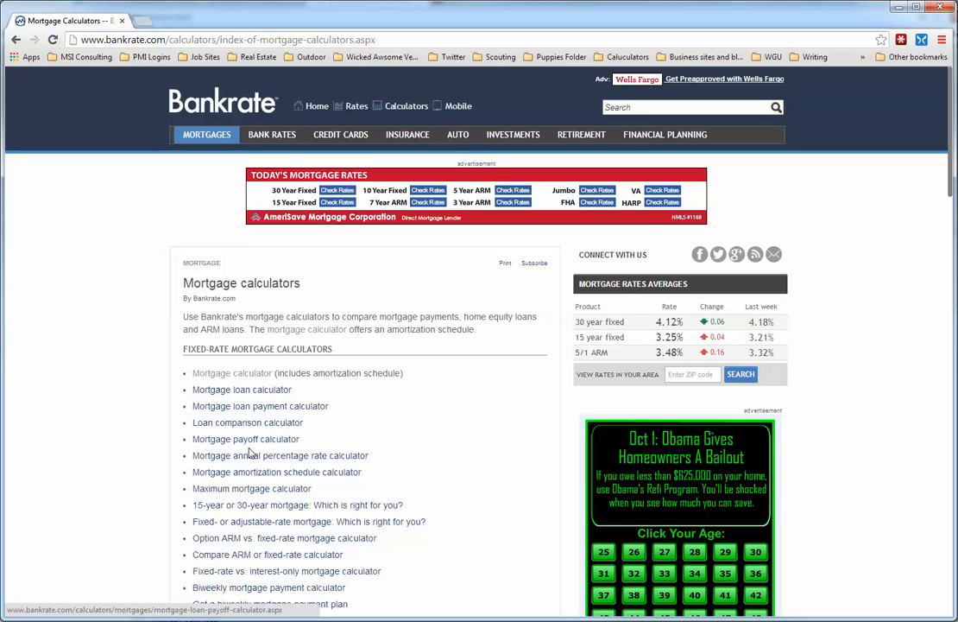
# - Examine the full list of mortgage calculators, from the fixed-rate and refinance groups through the home-buying decision tools and remodeling calculators
pyautogui.scroll(-1, 423, 481)
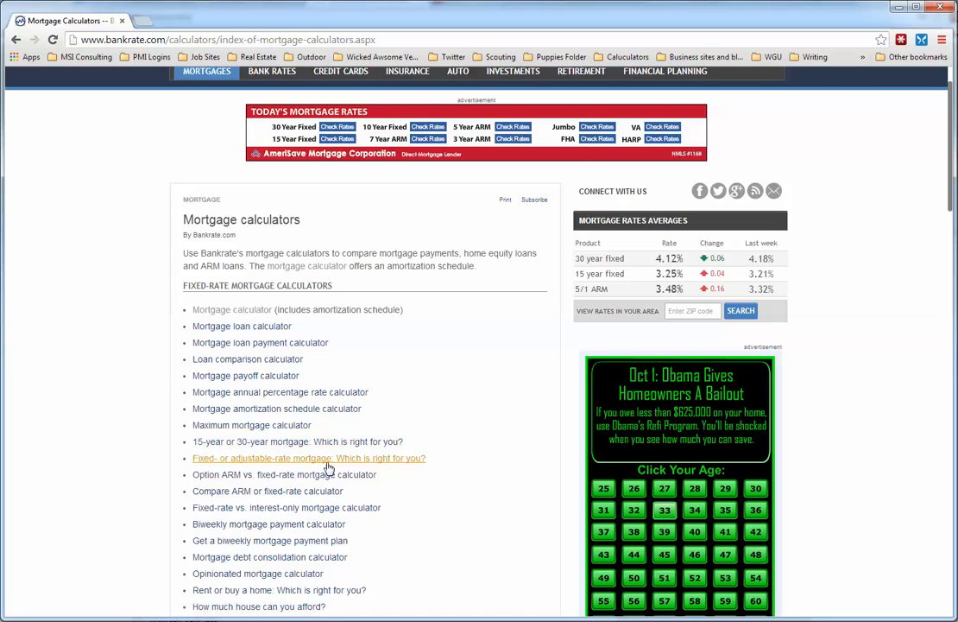
pyautogui.scroll(-2, 283, 399)
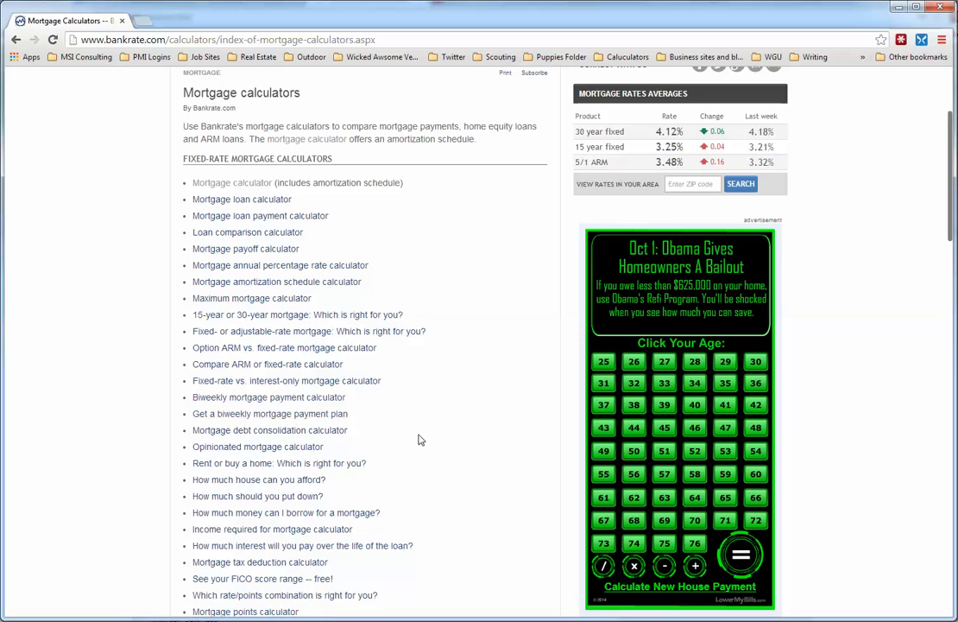
pyautogui.scroll(-3, 421, 440)
pyautogui.scroll(-3, 417, 440)
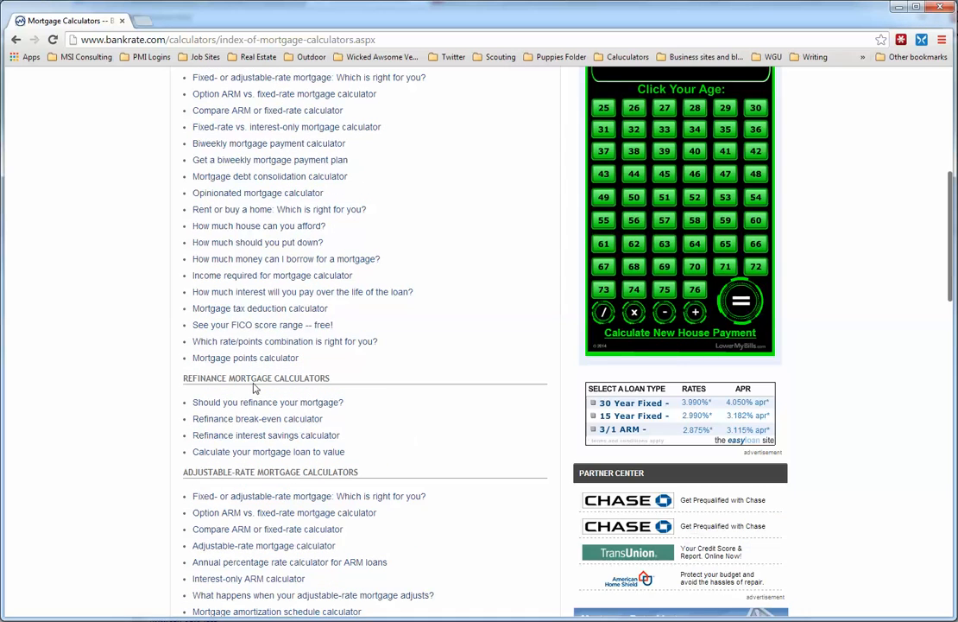
pyautogui.scroll(-3, 403, 429)
pyautogui.scroll(-2, 403, 429)
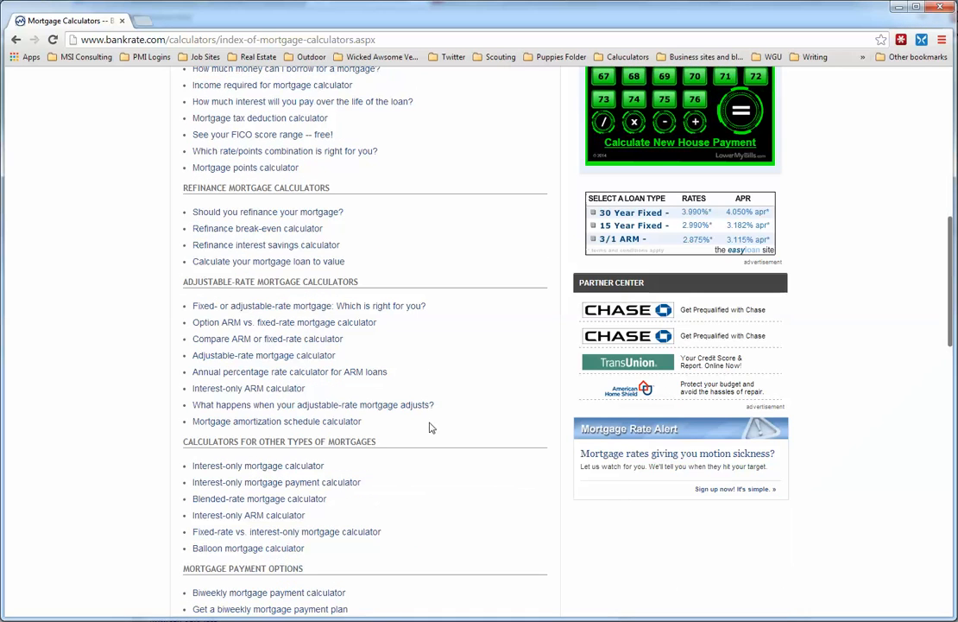
pyautogui.scroll(-3, 432, 428)
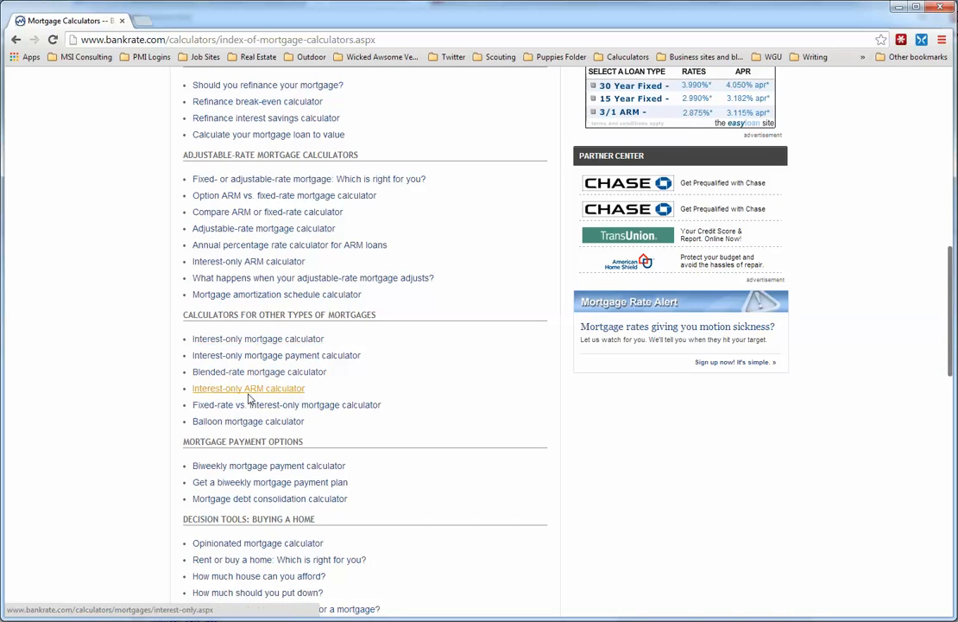
pyautogui.scroll(-3, 432, 438)
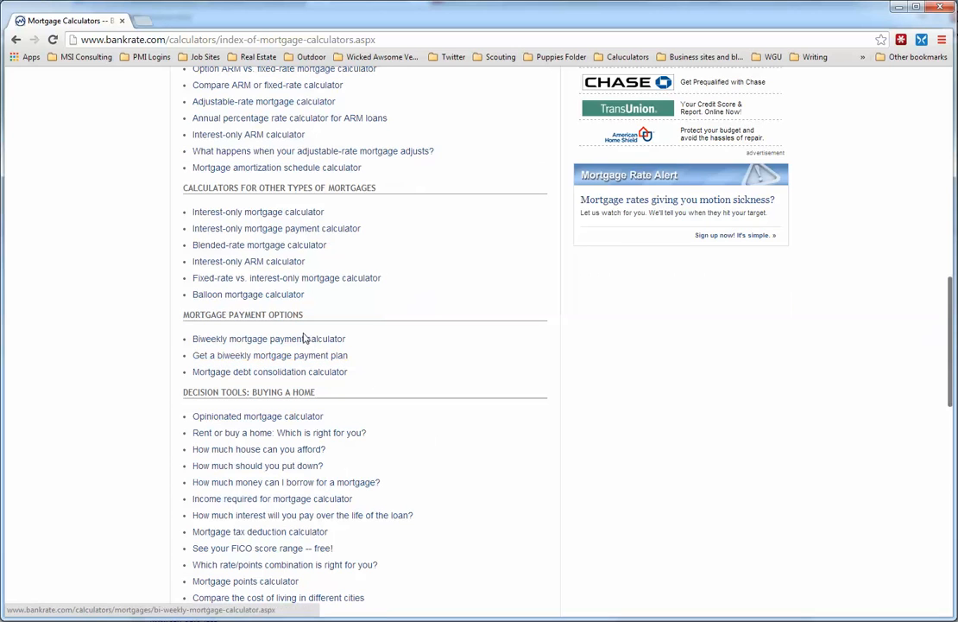
pyautogui.scroll(-2, 391, 437)
pyautogui.scroll(-2, 392, 439)
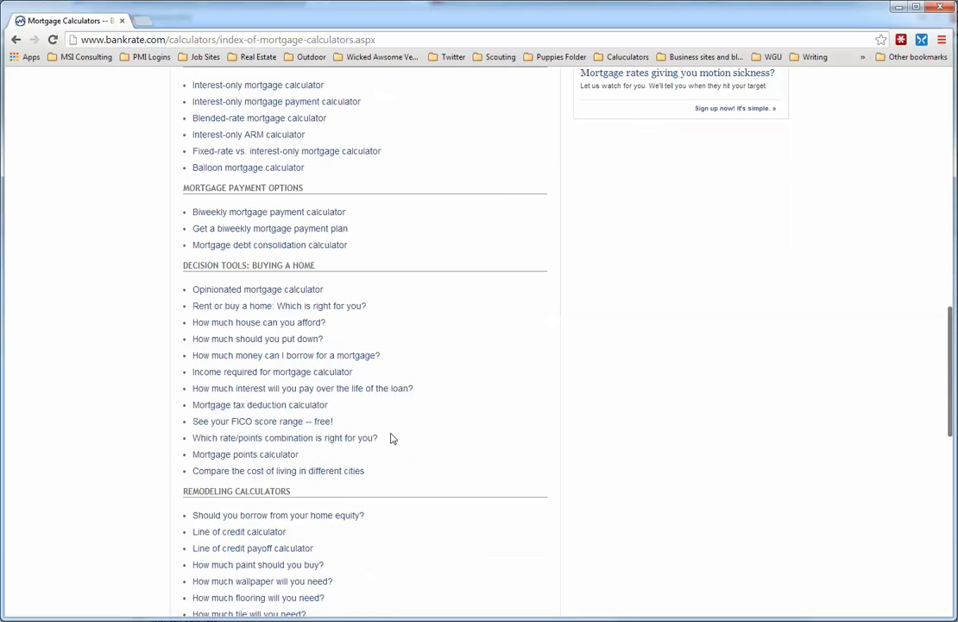
pyautogui.scroll(-5, 425, 438)
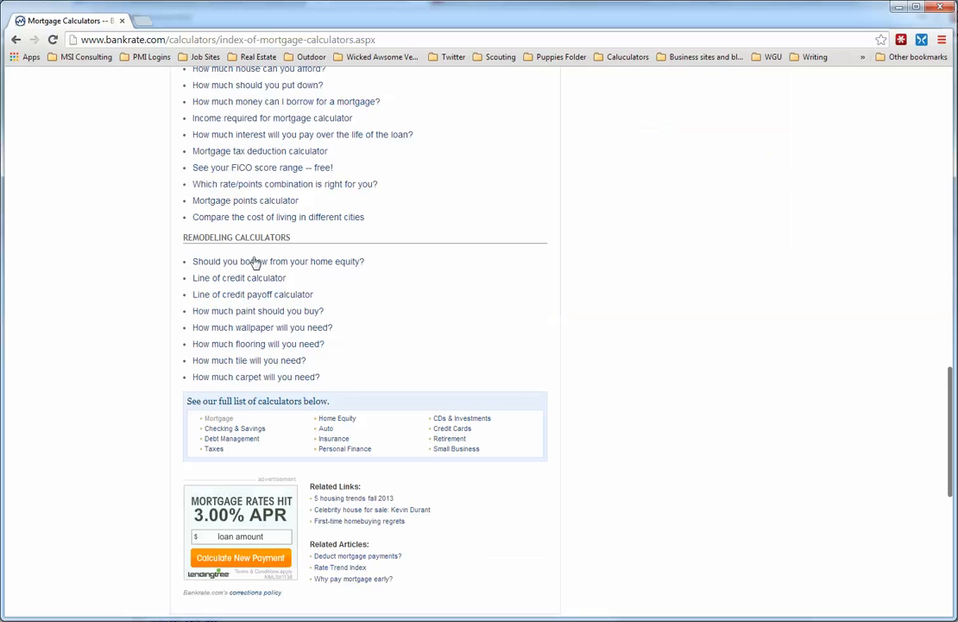
pyautogui.scroll(2, 365, 328)
pyautogui.scroll(20, 421, 310)
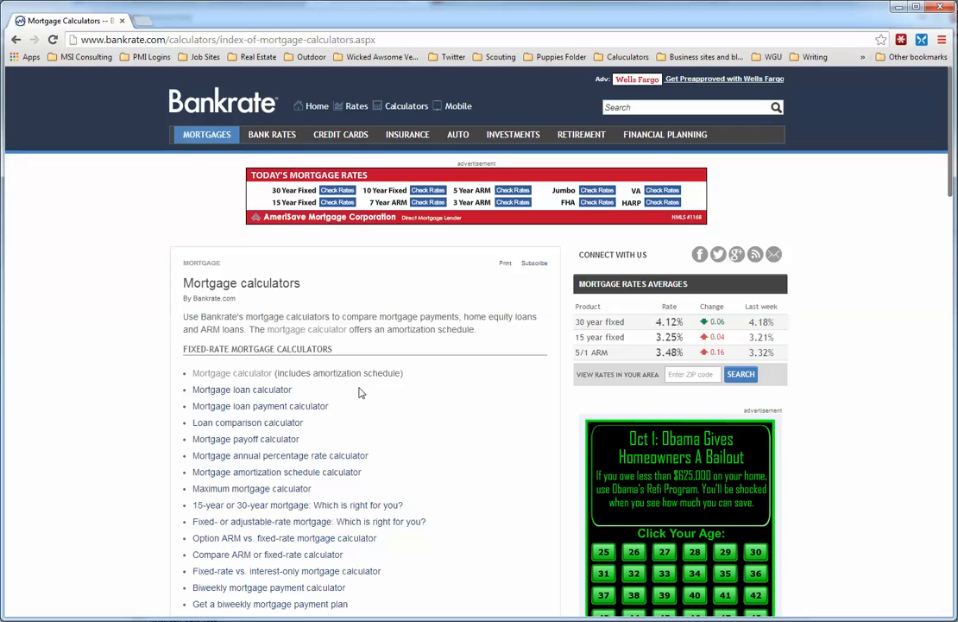
pyautogui.moveTo(199, 136)
pyautogui.click(897, 620)
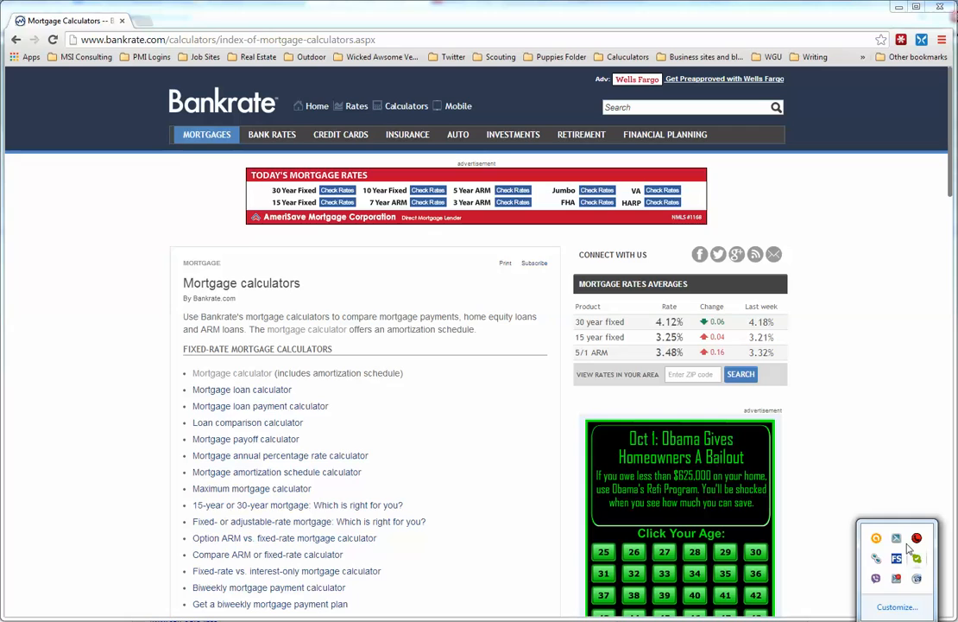